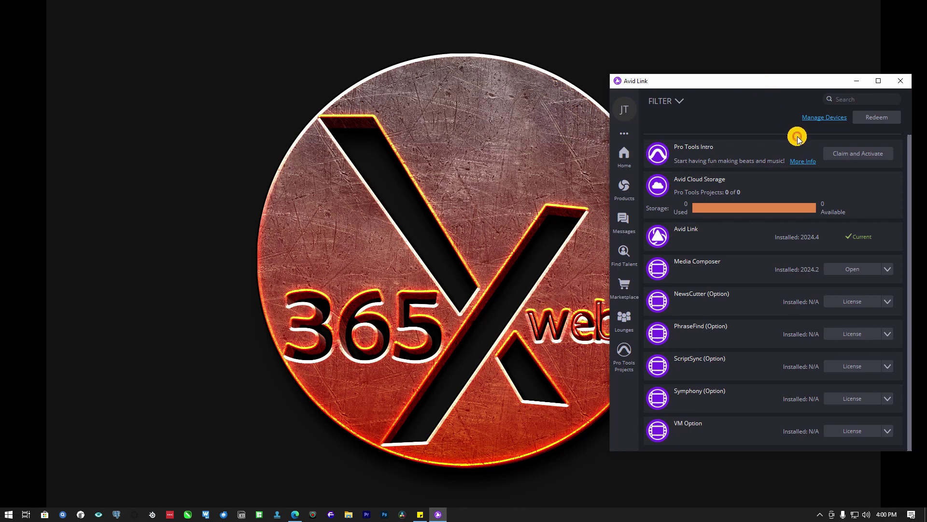
- Launch Media Composer from the installed Avid programs and bring its window to the front
{"action": "key", "text": "super"}
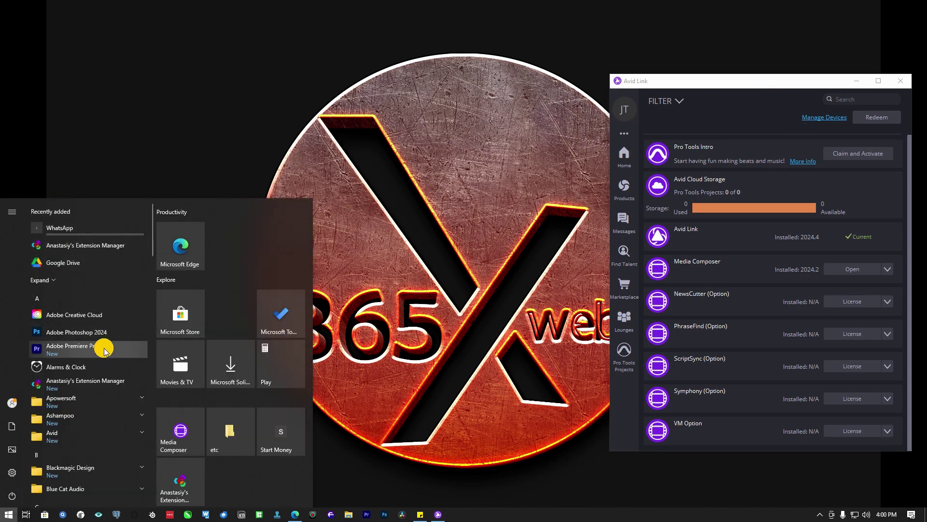
{"action": "left_click", "coordinate": [77, 435]}
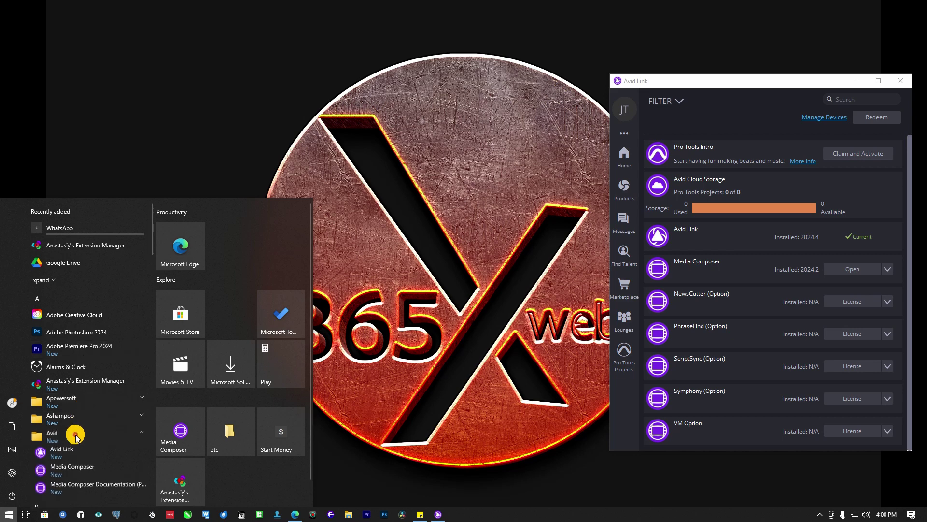
{"action": "left_click", "coordinate": [93, 466]}
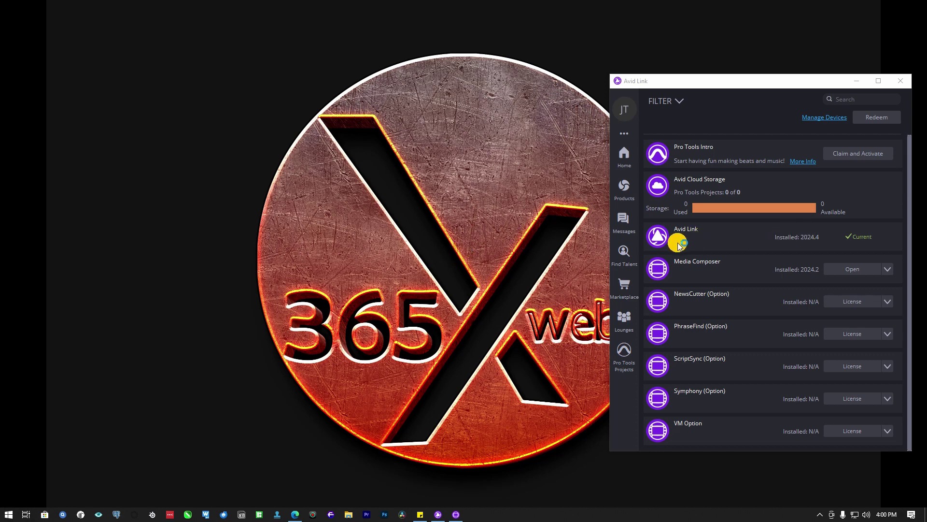
{"action": "left_click", "coordinate": [455, 515]}
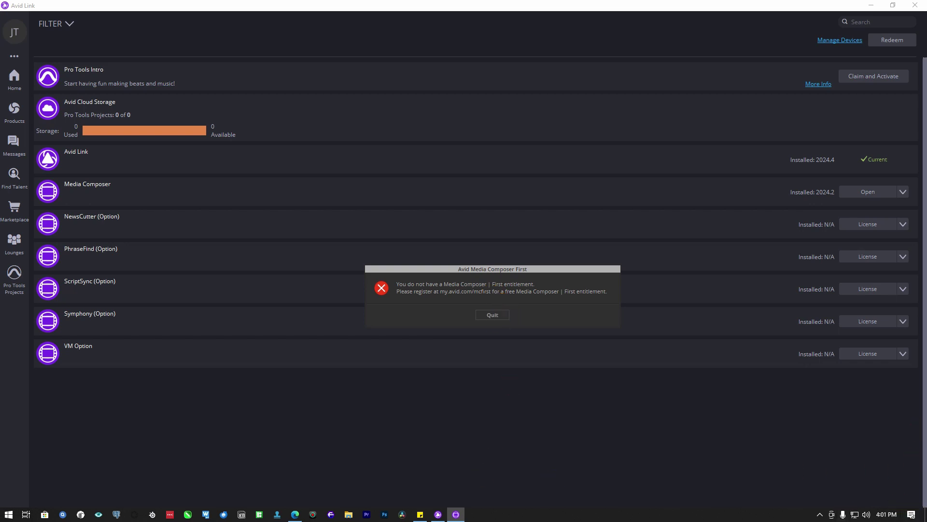
- Switch to Microsoft Edge, maximize the browser window and open the avid.com website
{"action": "key", "text": "alt+Tab"}
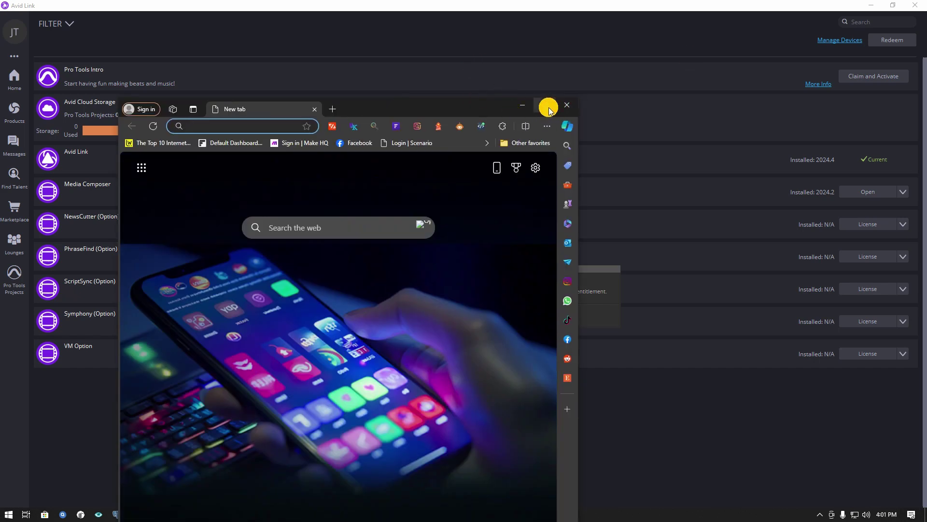
{"action": "left_click", "coordinate": [545, 104]}
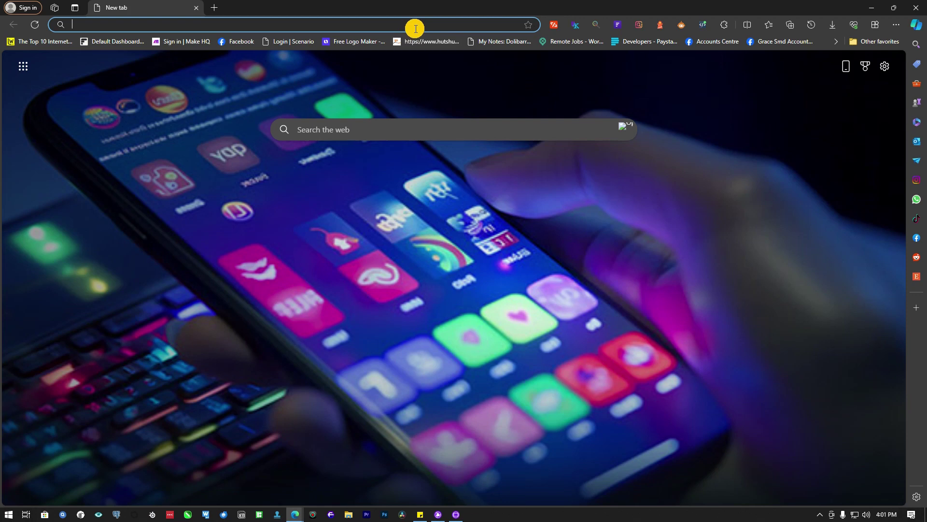
{"action": "type", "text": "avid"}
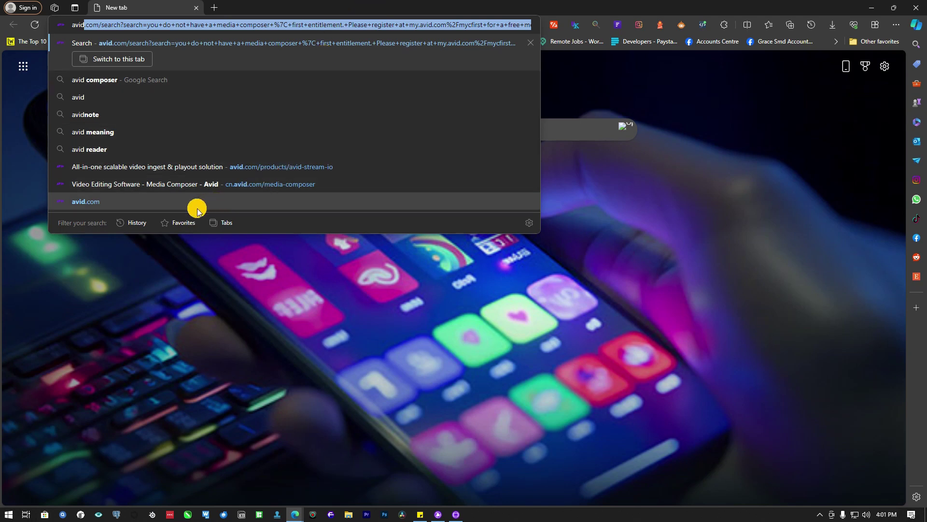
{"action": "left_click", "coordinate": [197, 202]}
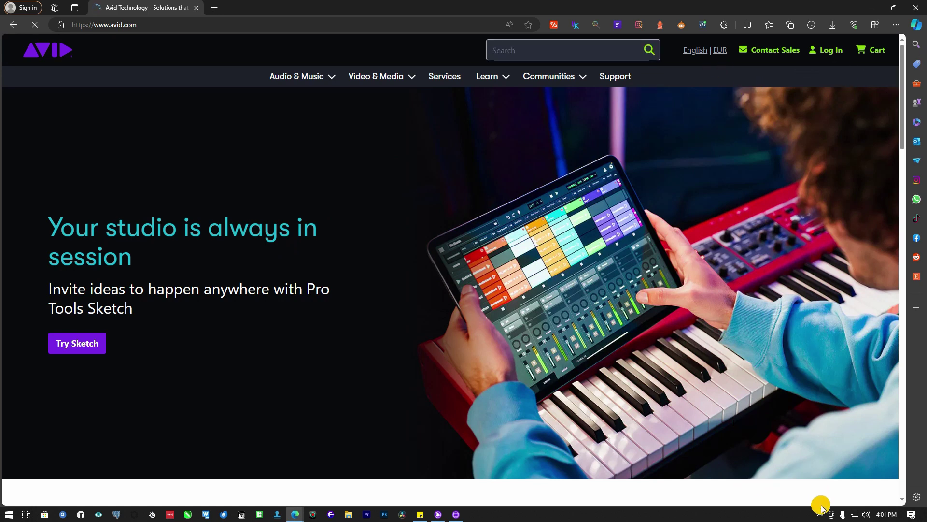
- Quit the Media Composer First entitlement error and bring up Avid Link from its background icon
{"action": "left_click", "coordinate": [452, 515]}
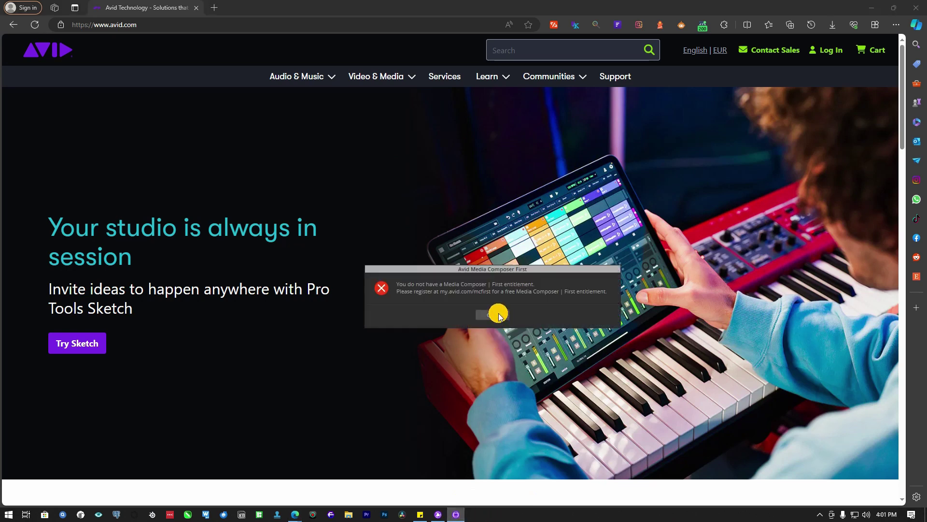
{"action": "left_click", "coordinate": [499, 313]}
{"action": "left_click", "coordinate": [820, 514]}
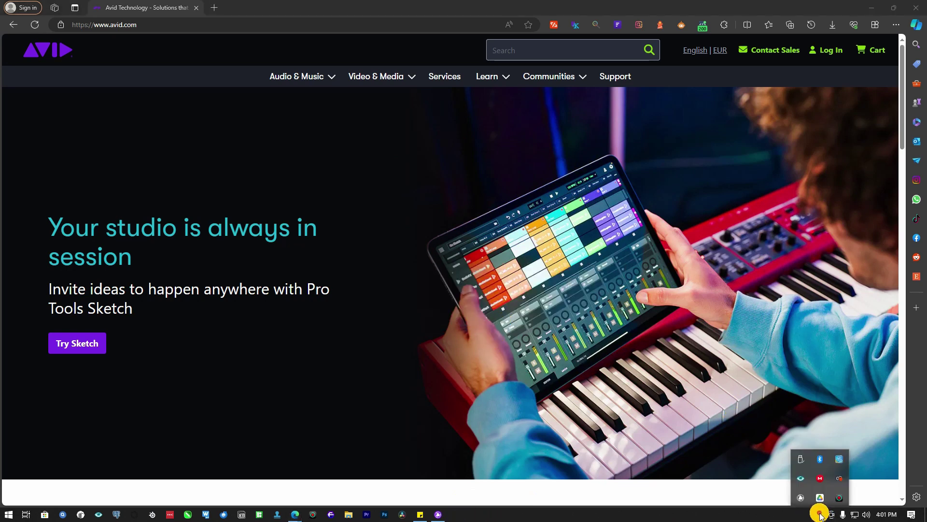
{"action": "left_click", "coordinate": [802, 499]}
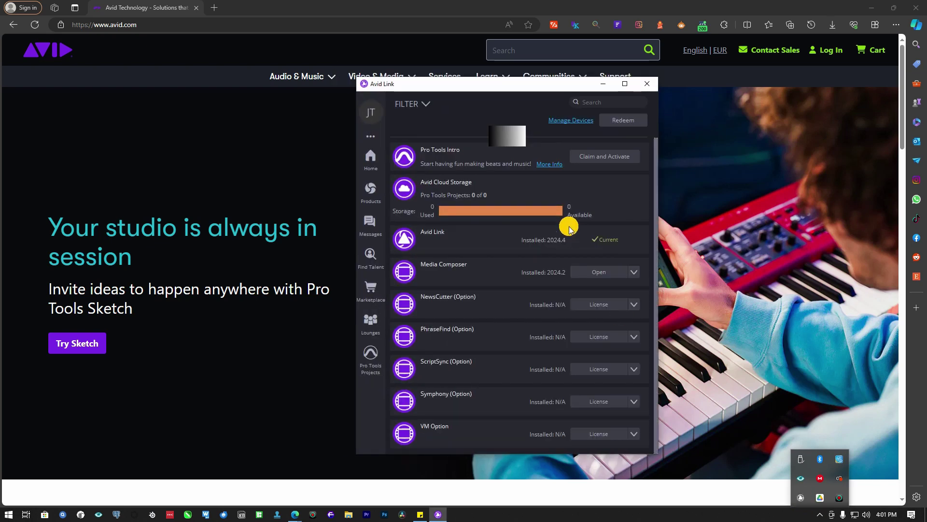
- View the account profile in Avid Link and minimize its window
{"action": "left_click", "coordinate": [370, 112]}
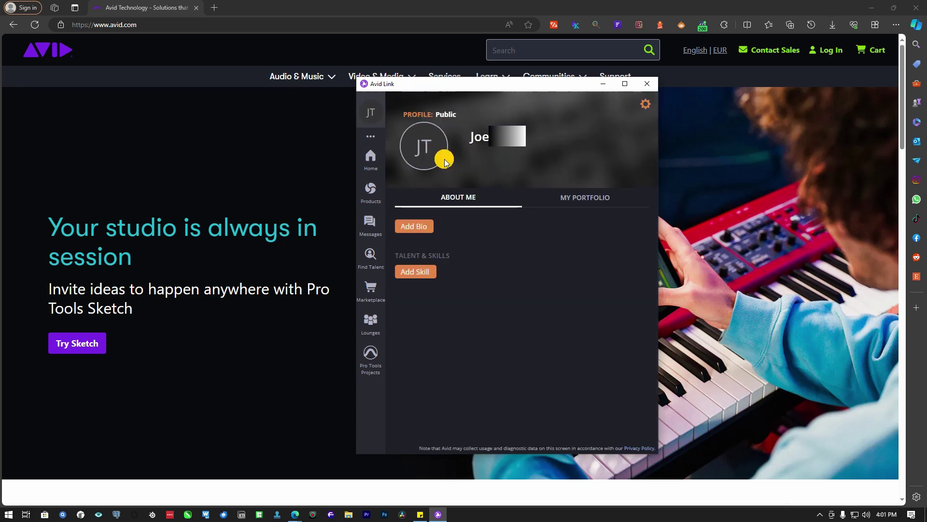
{"action": "left_click", "coordinate": [644, 105]}
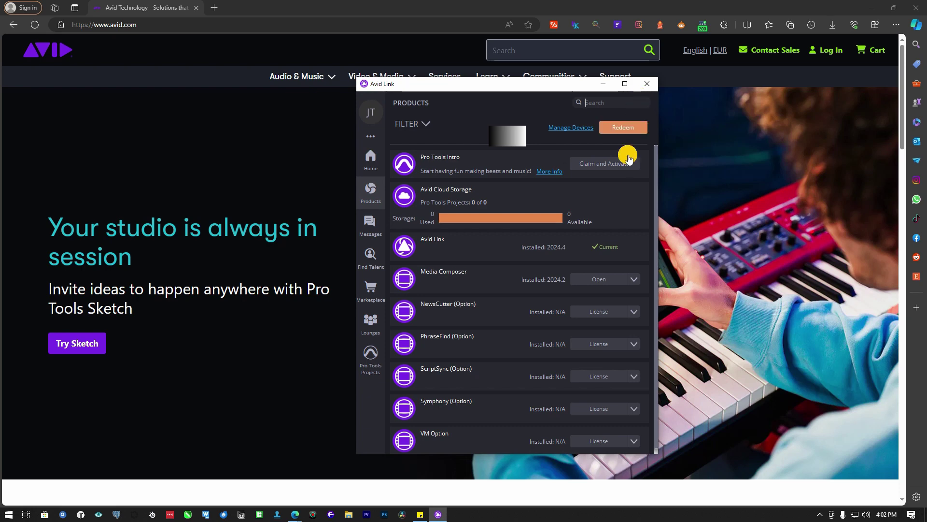
{"action": "left_click", "coordinate": [609, 84]}
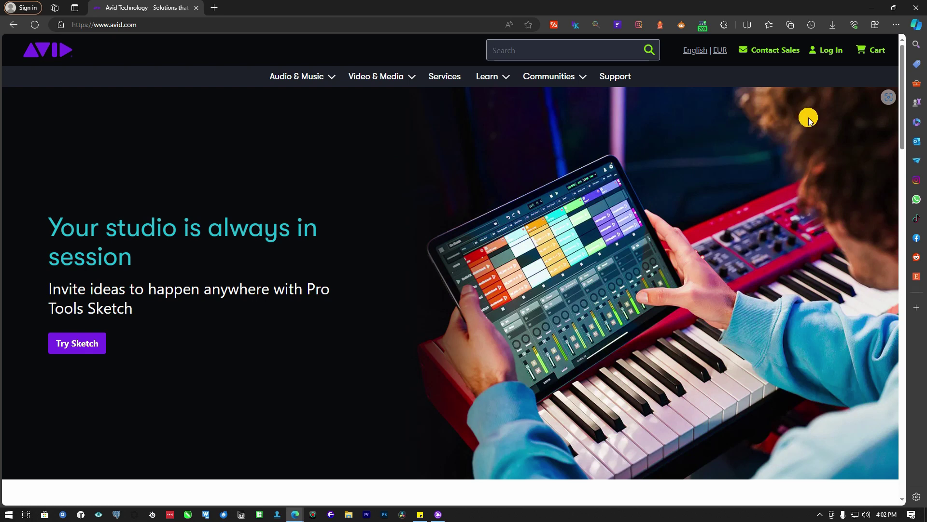
- Log in on the Avid website and open the My Account page
{"action": "left_click", "coordinate": [829, 51]}
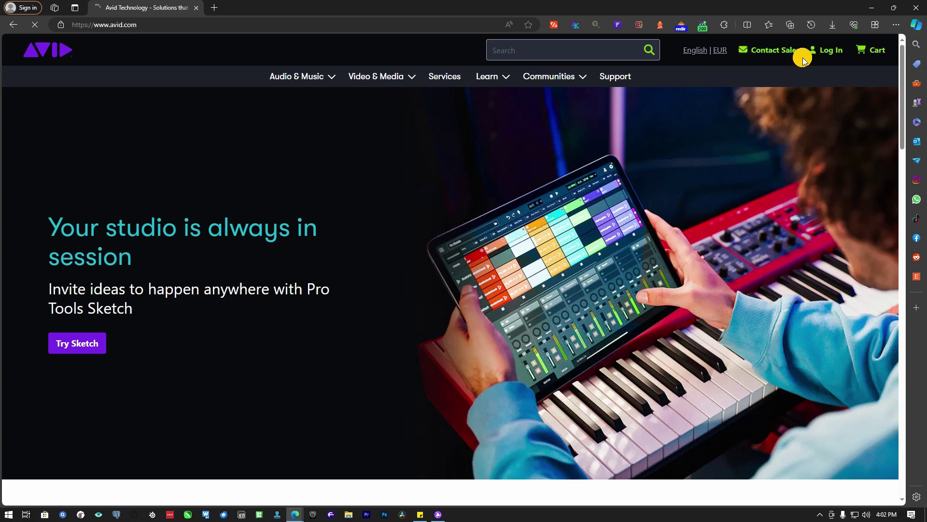
{"action": "left_click", "coordinate": [828, 51]}
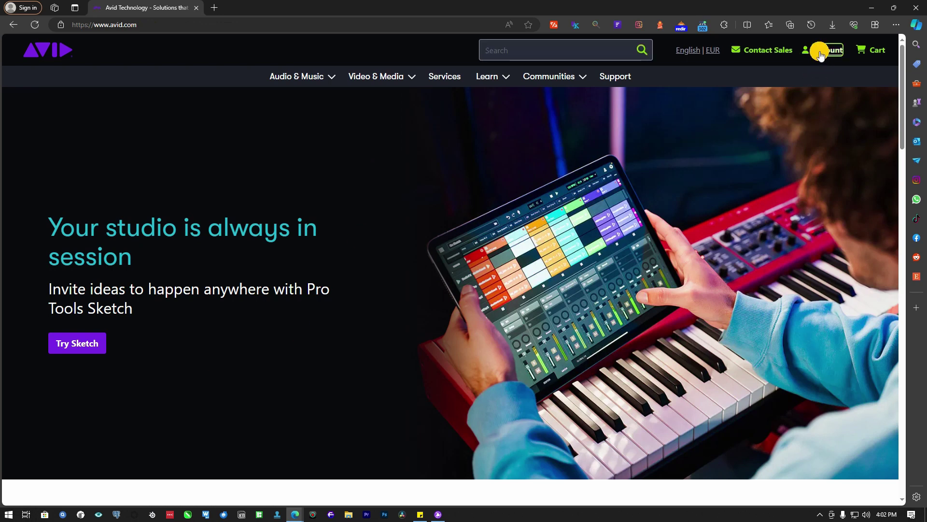
{"action": "mouse_move", "coordinate": [821, 53]}
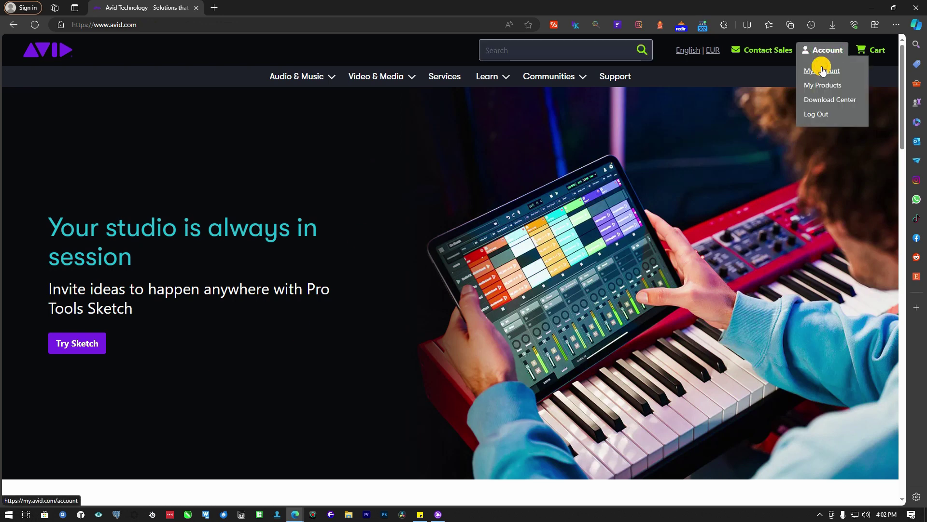
{"action": "left_click", "coordinate": [823, 71]}
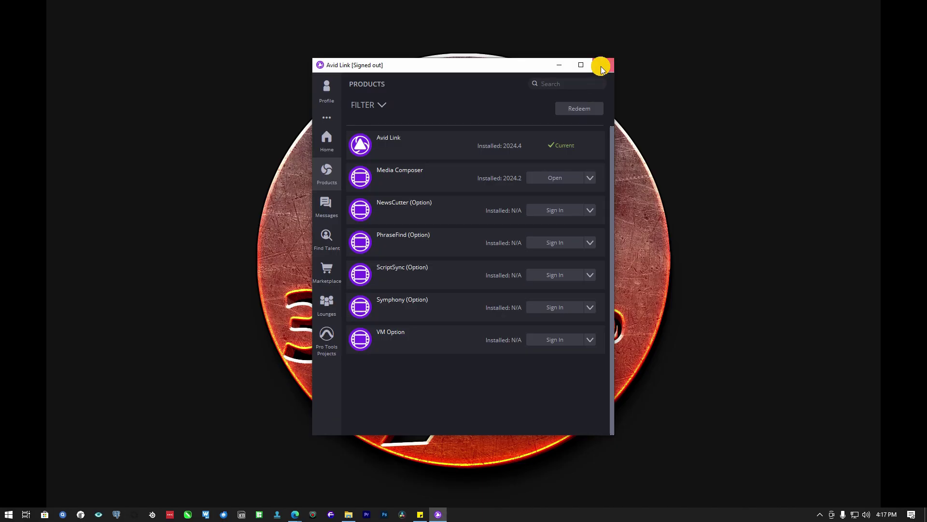
- Close the signed-out Avid Link window and quit the program fully from the background
{"action": "left_click", "coordinate": [602, 67]}
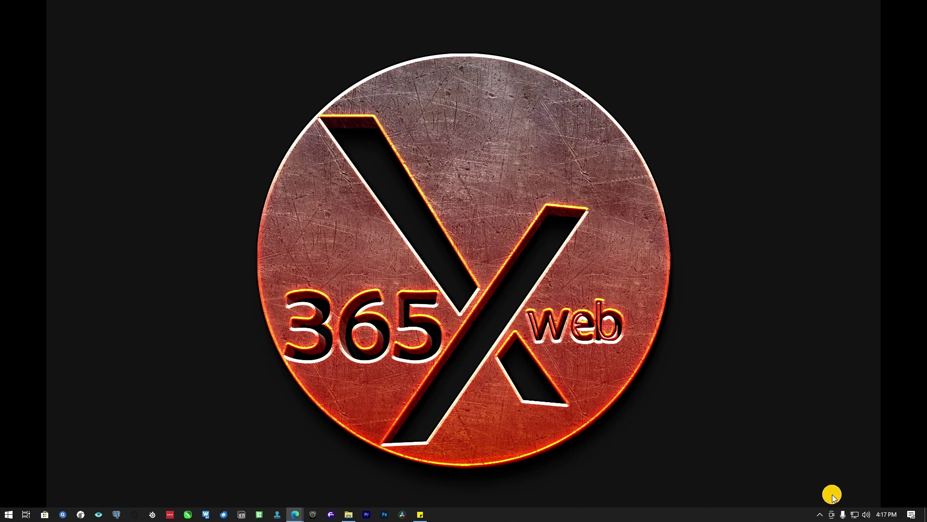
{"action": "left_click", "coordinate": [820, 514]}
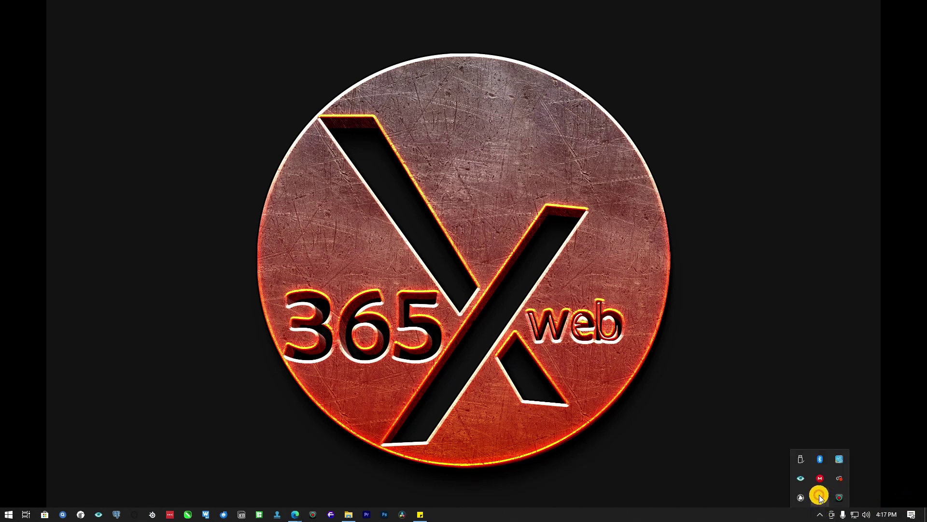
{"action": "right_click", "coordinate": [819, 497]}
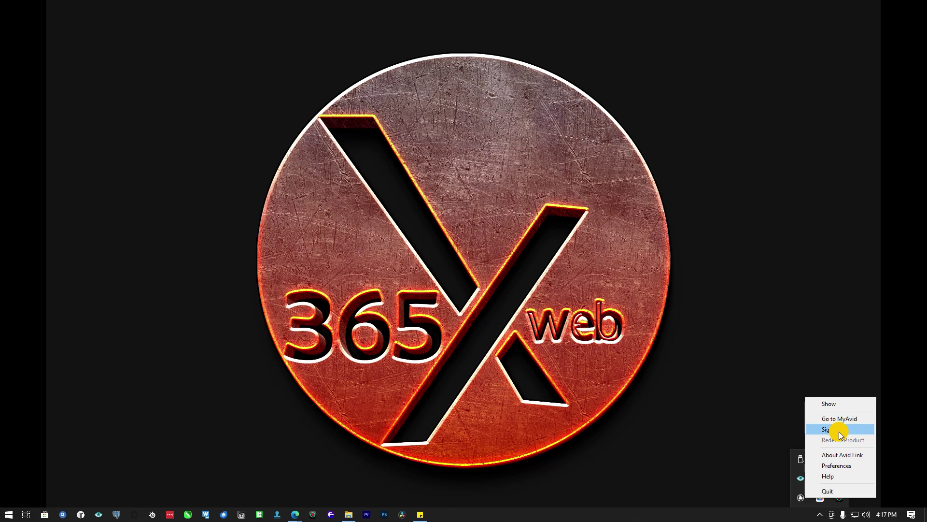
{"action": "left_click", "coordinate": [839, 490]}
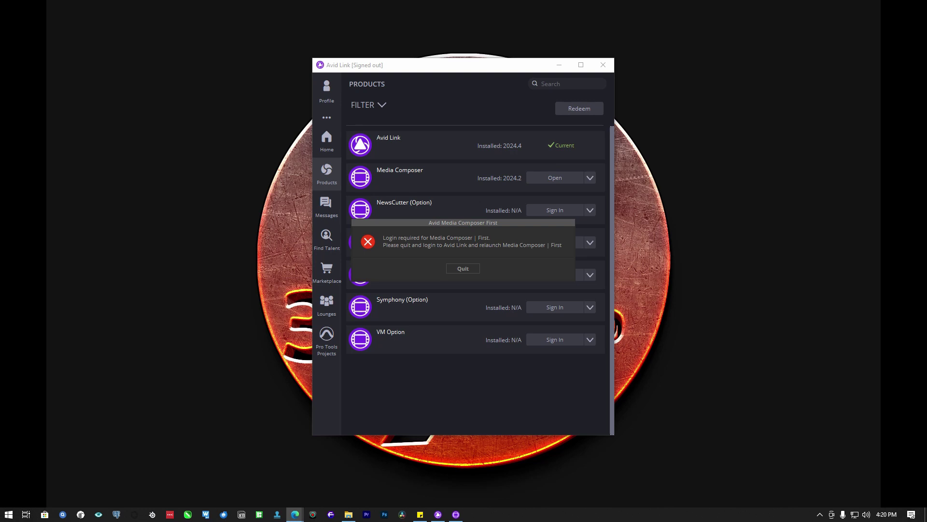
- Quit the login-required error and sign in to Avid Link with the Avid Master Account e-mail and password
{"action": "left_click", "coordinate": [471, 272]}
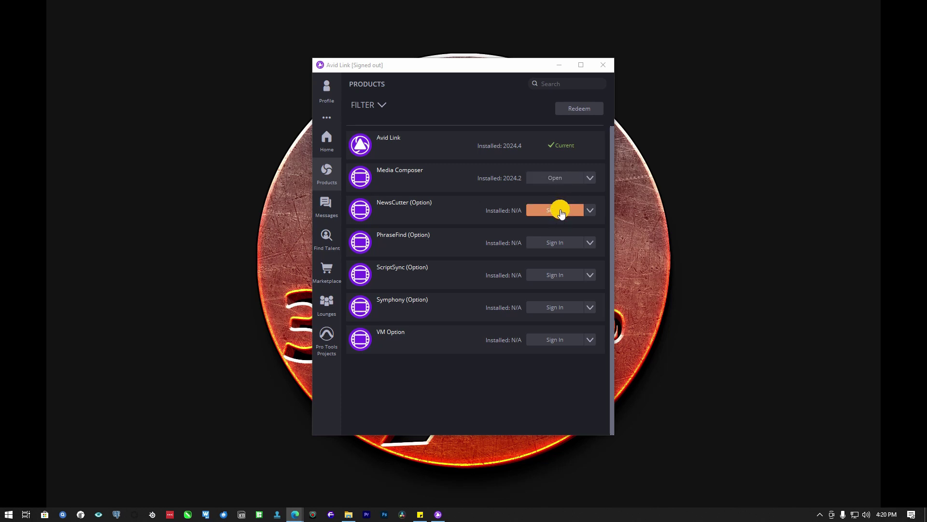
{"action": "left_click", "coordinate": [324, 94]}
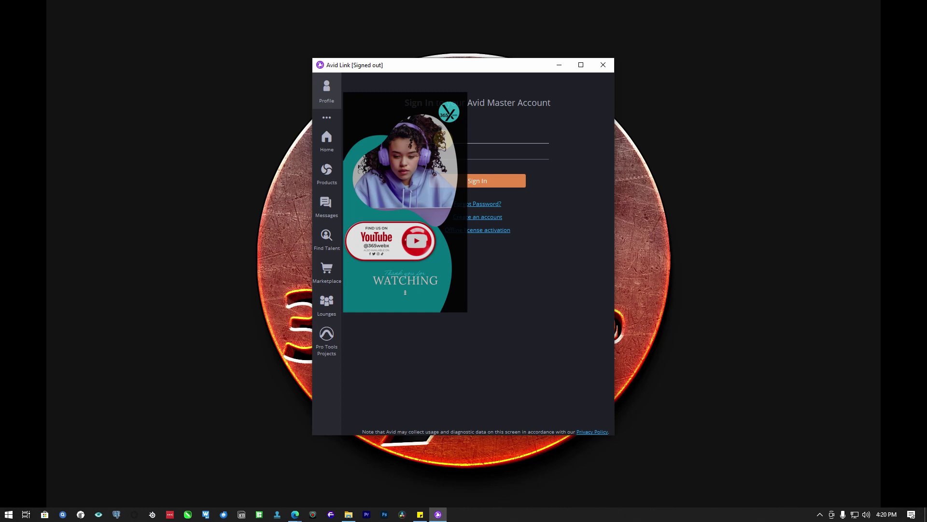
{"action": "left_click", "coordinate": [327, 173]}
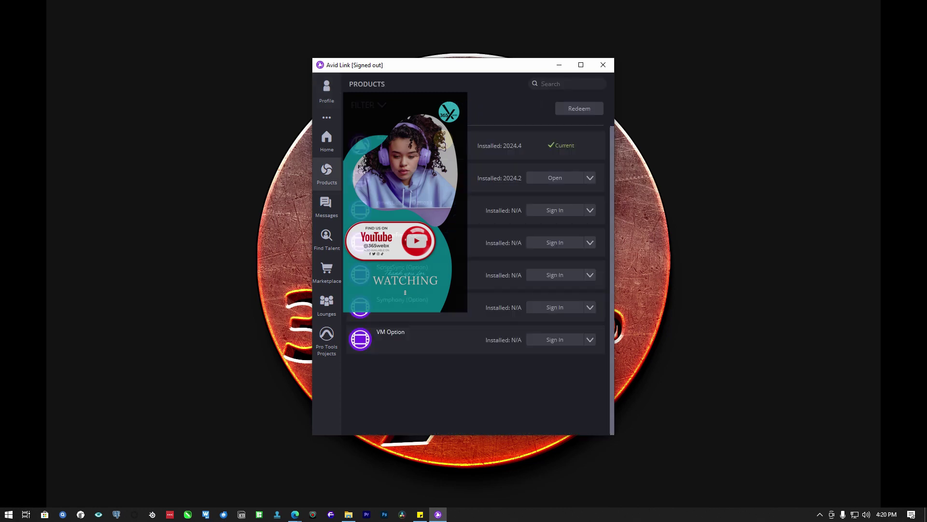
{"action": "type", "text": "e"}
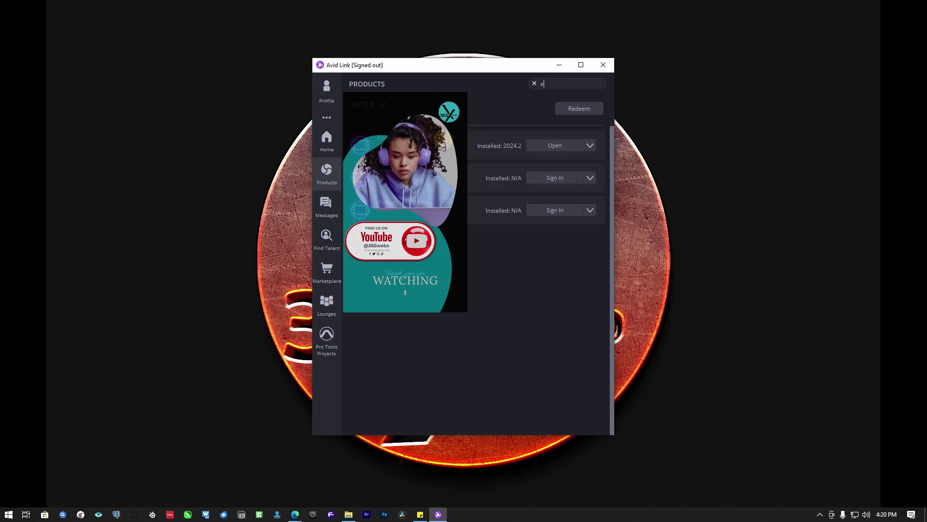
{"action": "left_click", "coordinate": [323, 94]}
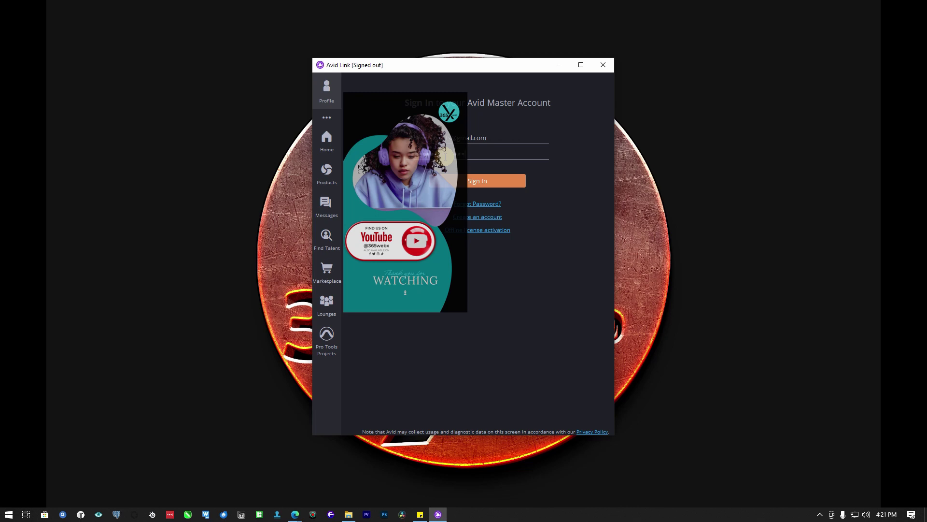
{"action": "left_click", "coordinate": [470, 181]}
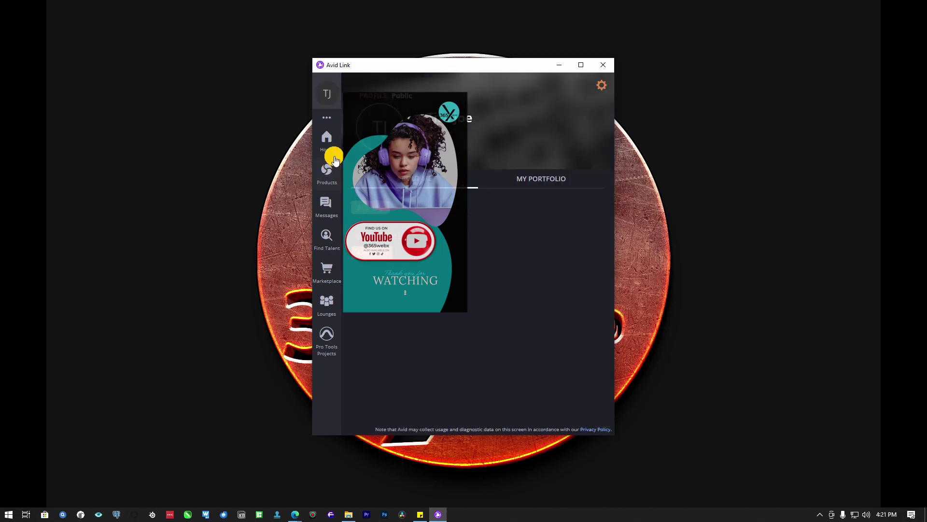
- Launch Media Composer from Avid Link's product list and move the Avid Link window aside to uncover the splash screen
{"action": "left_click", "coordinate": [323, 179]}
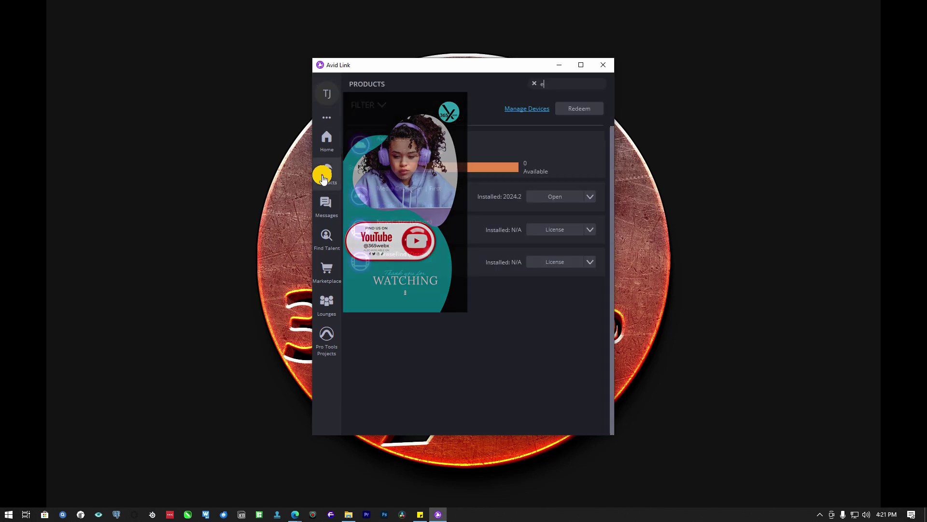
{"action": "left_click", "coordinate": [561, 205]}
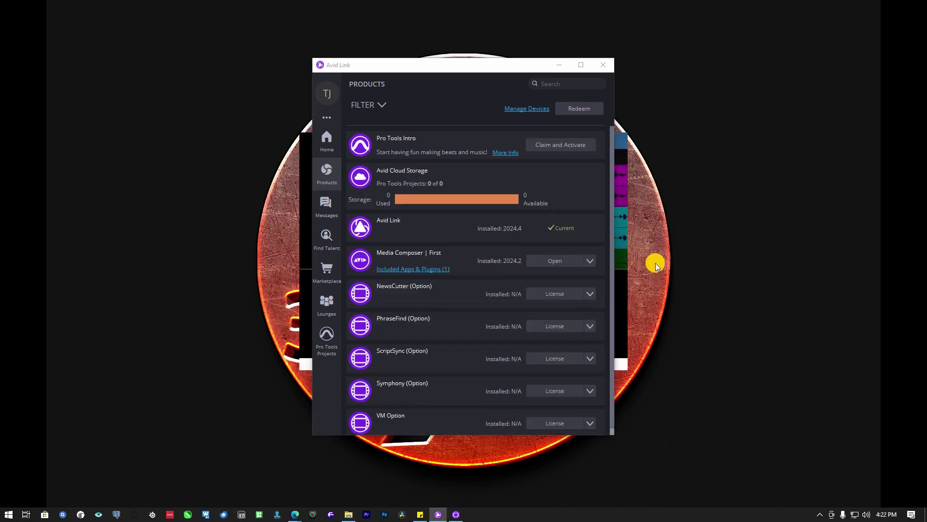
{"action": "left_click_drag", "start_coordinate": [484, 65], "coordinate": [285, 64]}
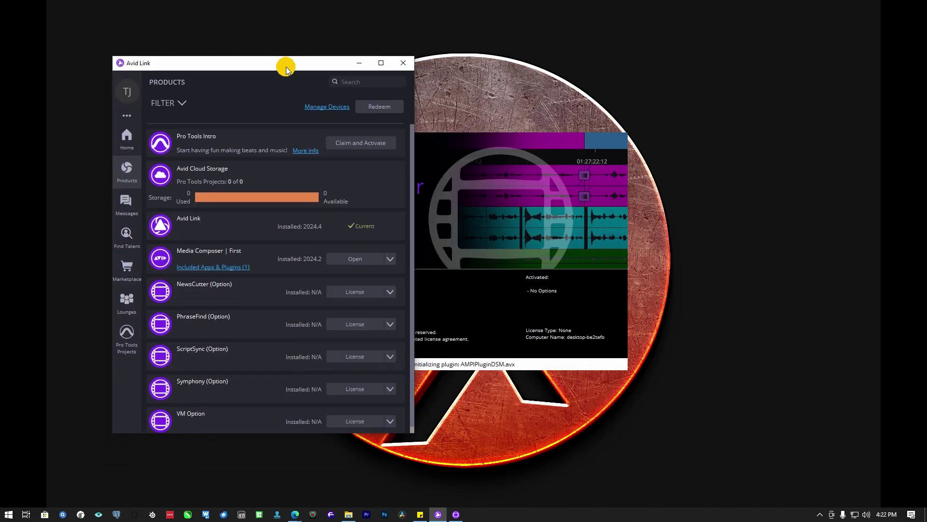
{"action": "right_click", "coordinate": [682, 122]}
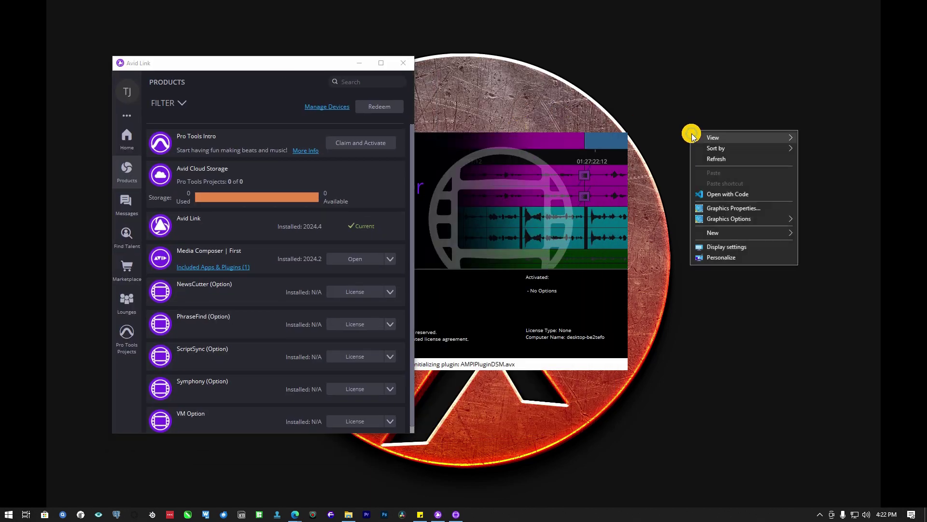
{"action": "left_click", "coordinate": [706, 159]}
{"action": "left_click", "coordinate": [291, 64]}
{"action": "left_click_drag", "start_coordinate": [290, 64], "coordinate": [788, 66]}
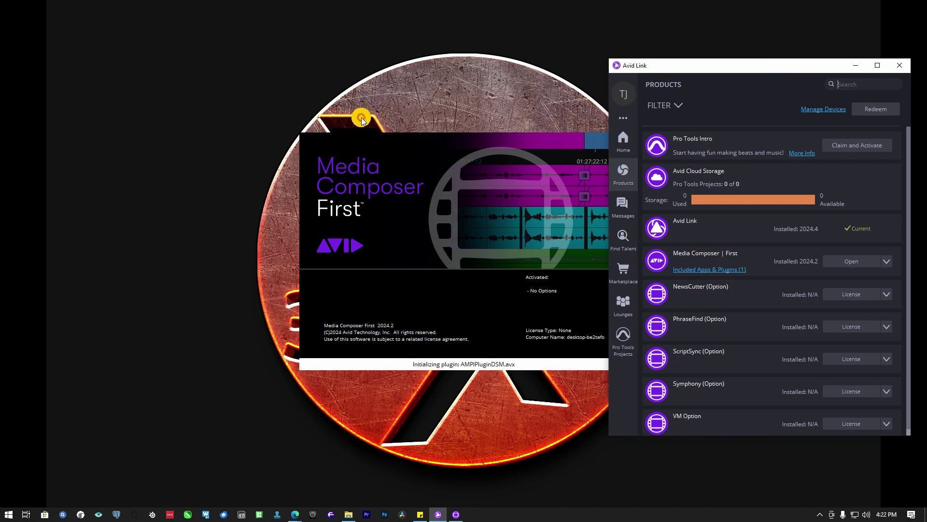
{"action": "right_click", "coordinate": [188, 182]}
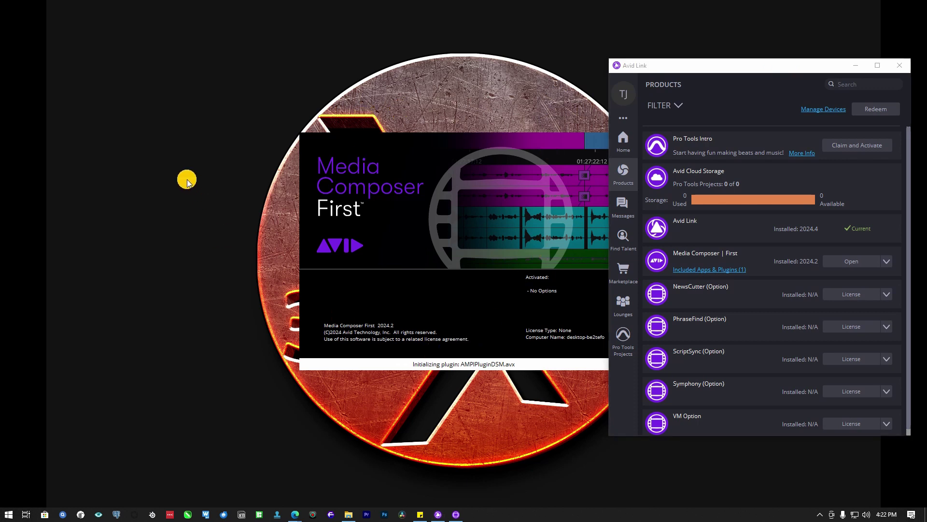
{"action": "left_click", "coordinate": [208, 208]}
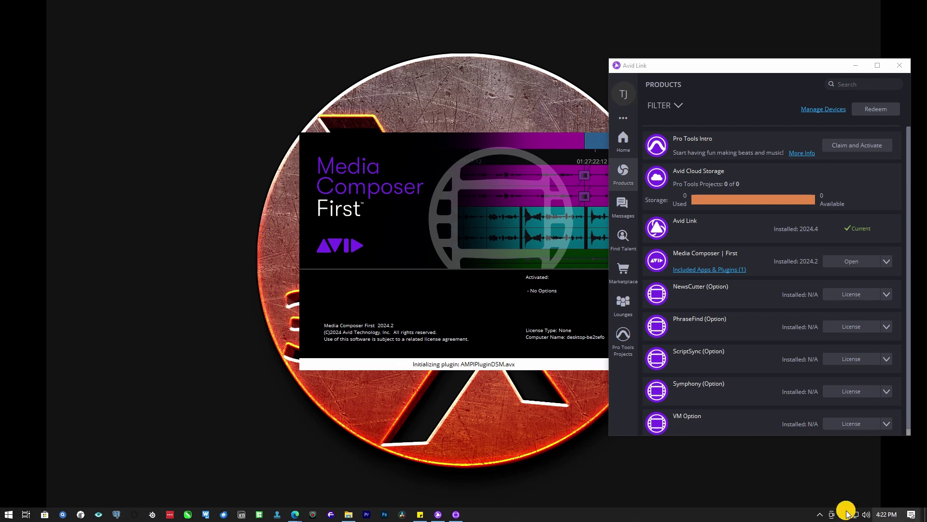
- Inspect Avid Link's background options for signing out and quitting, then dismiss them without choosing one
{"action": "left_click", "coordinate": [817, 514]}
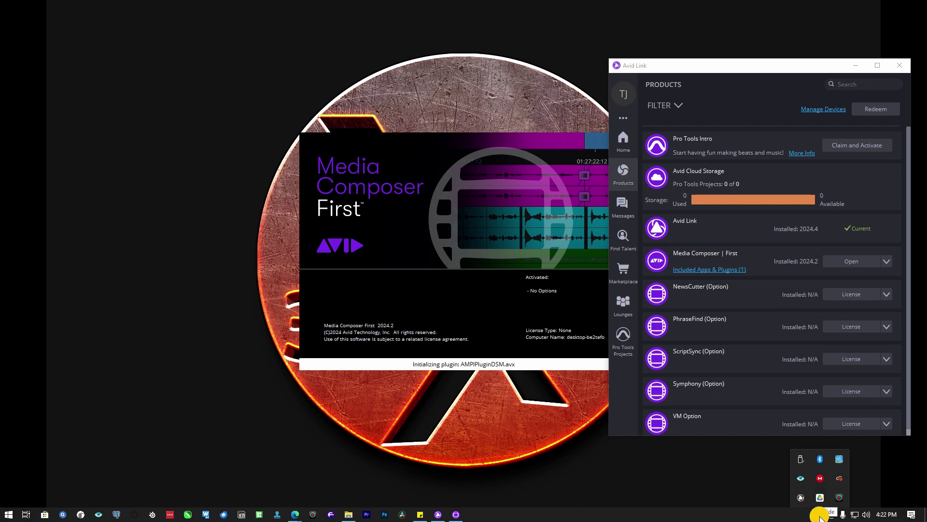
{"action": "right_click", "coordinate": [801, 498]}
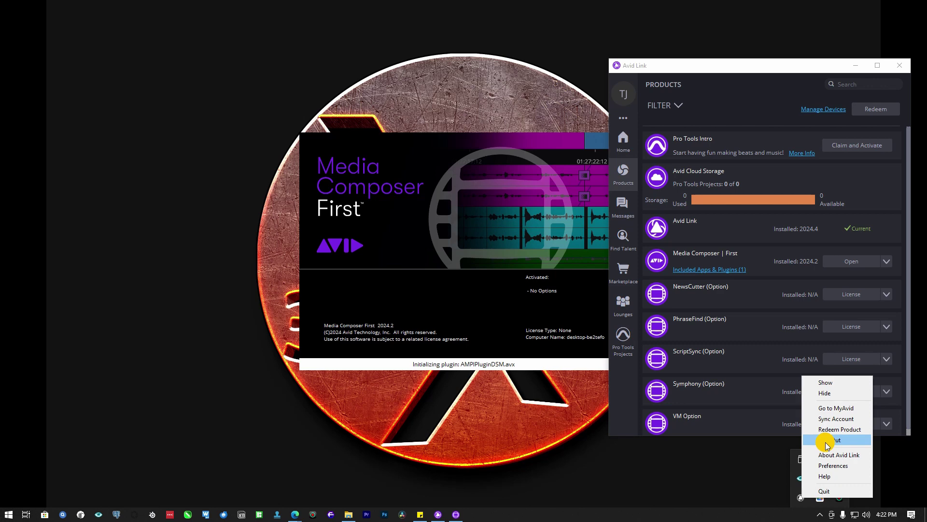
{"action": "left_click", "coordinate": [182, 414]}
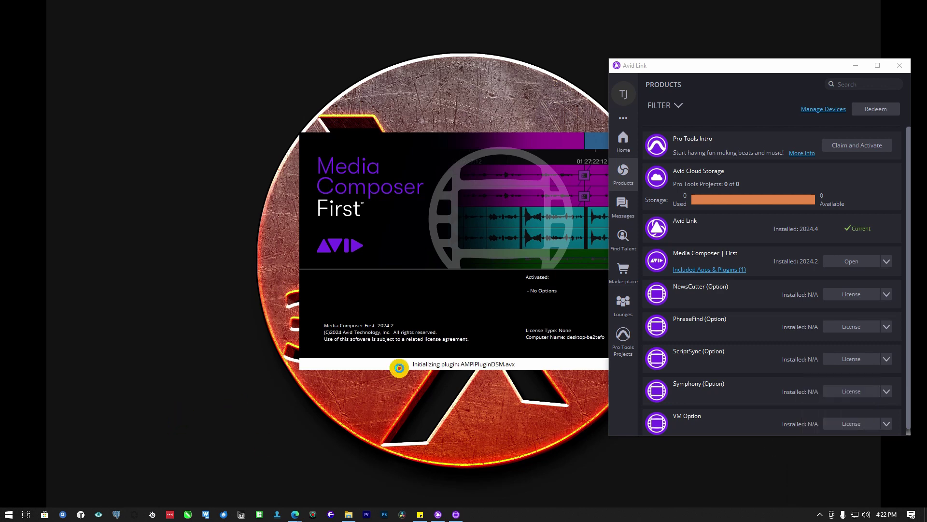
{"action": "left_click", "coordinate": [818, 512]}
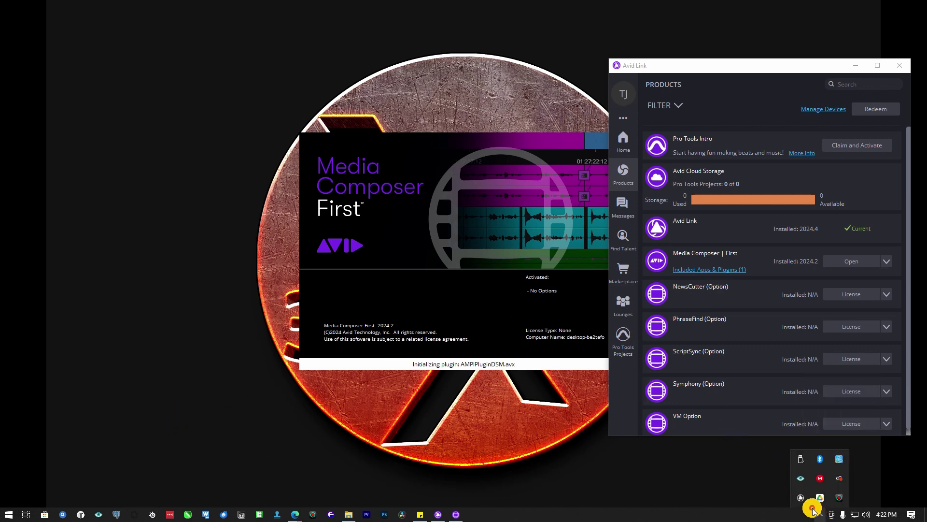
{"action": "right_click", "coordinate": [801, 498]}
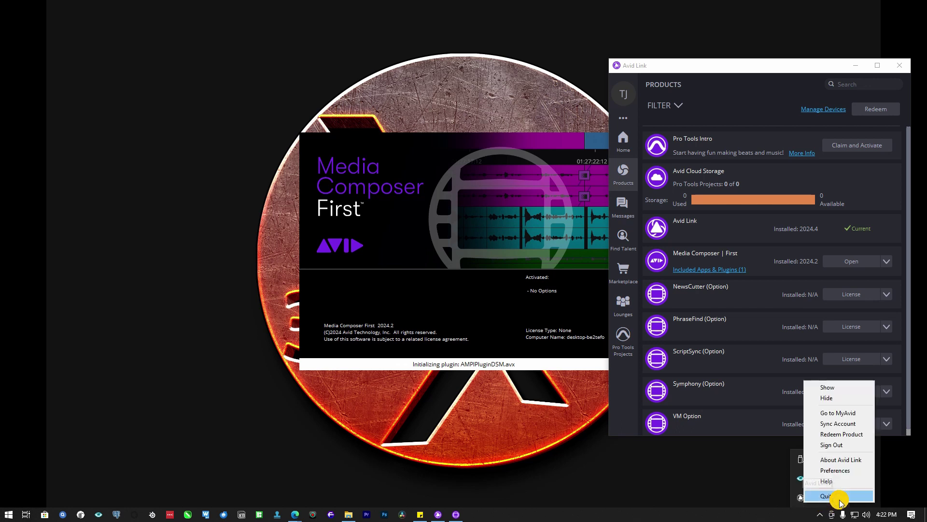
{"action": "left_click", "coordinate": [193, 359]}
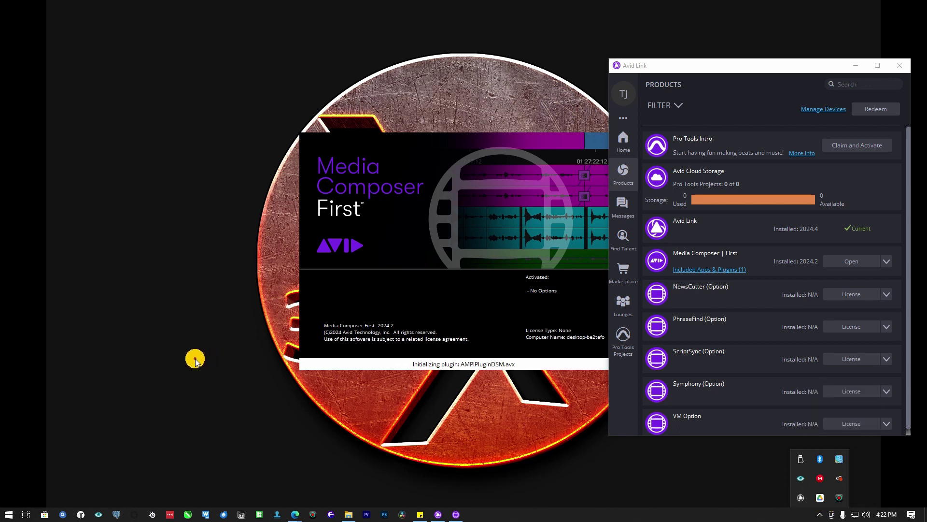
- Locate Avid Link in the Avid folder of the installed programs, close the list and refresh the desktop
{"action": "left_click", "coordinate": [9, 515]}
{"action": "scroll", "coordinate": [98, 386], "scroll_direction": "down", "scroll_amount": 5}
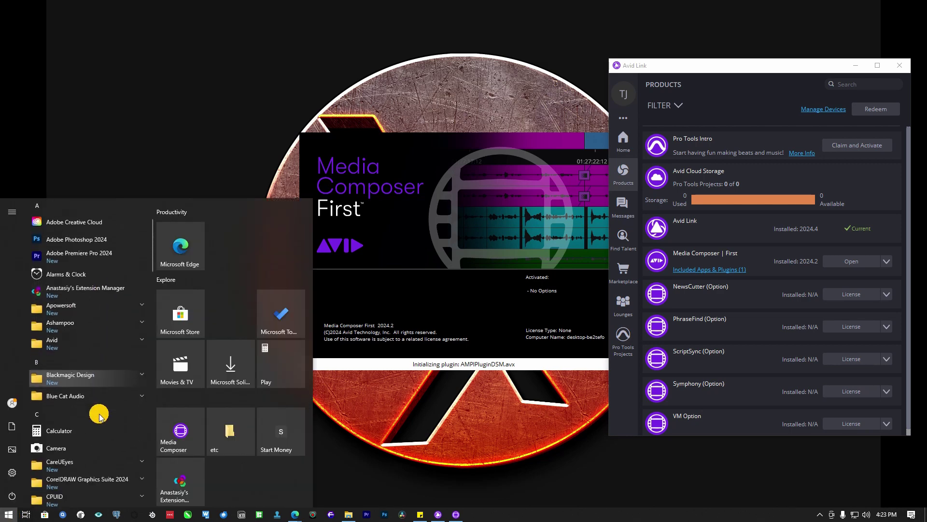
{"action": "left_click", "coordinate": [107, 344]}
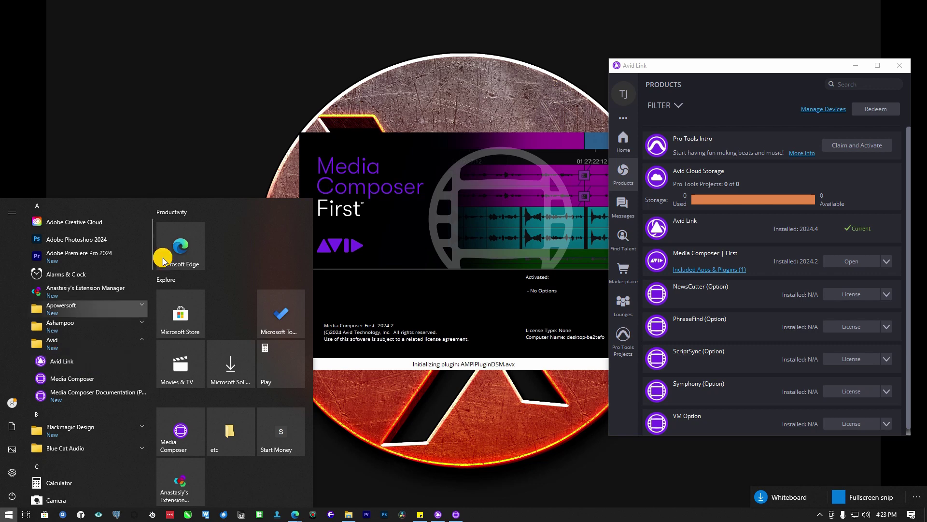
{"action": "left_click", "coordinate": [184, 146]}
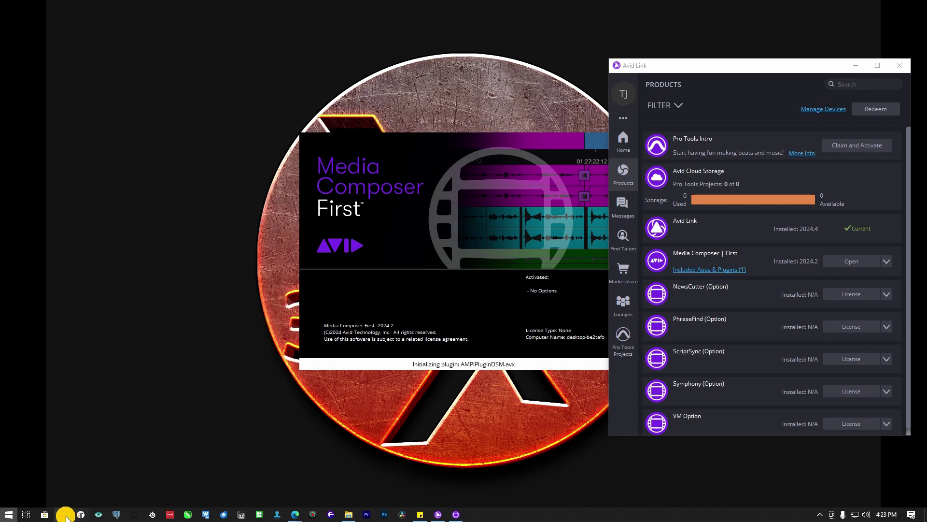
{"action": "key", "text": "super"}
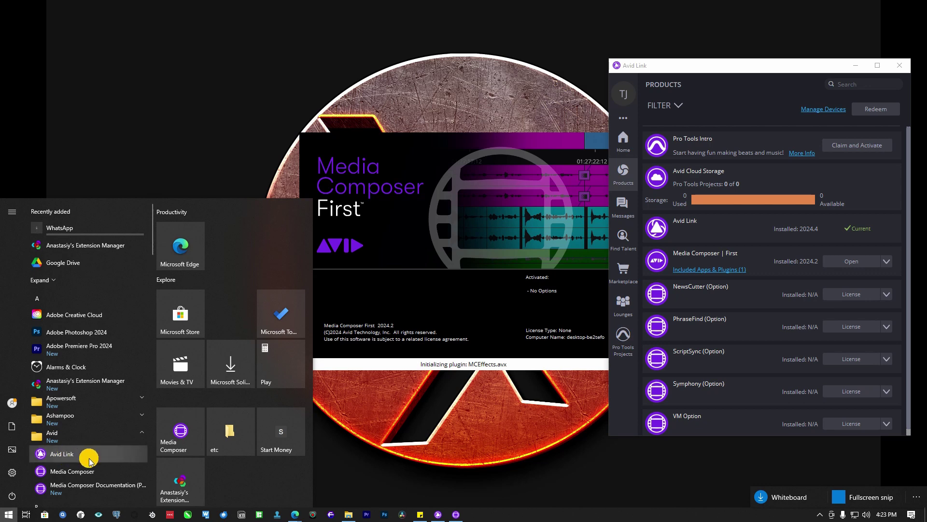
{"action": "left_click", "coordinate": [211, 89]}
{"action": "right_click", "coordinate": [211, 89]}
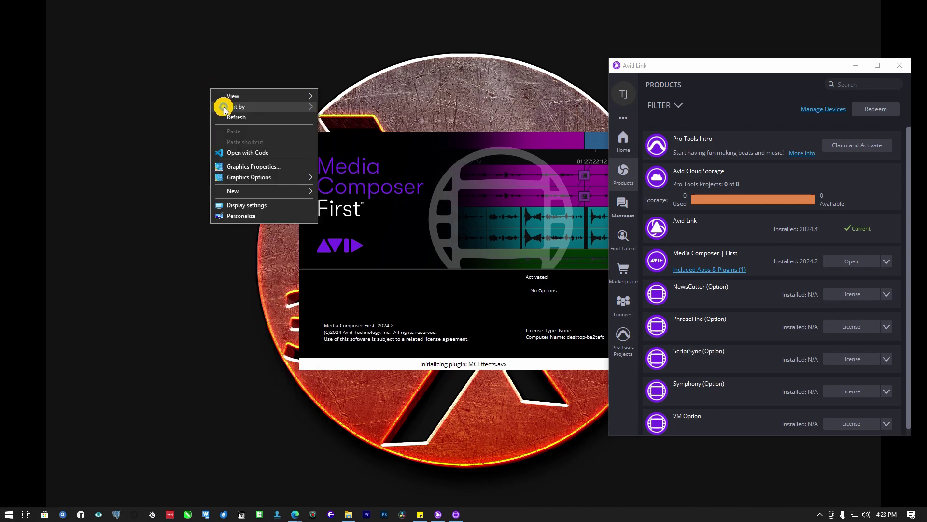
{"action": "left_click", "coordinate": [229, 118]}
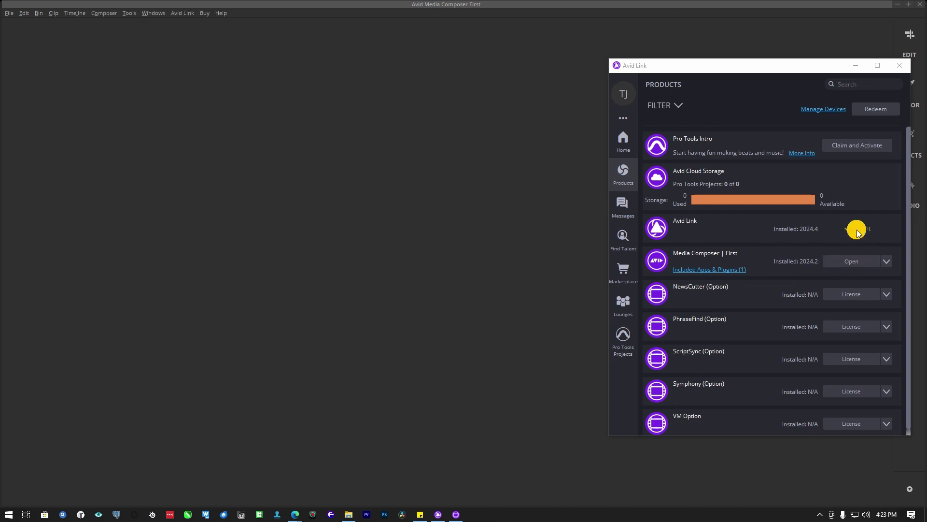
- Bring the Media Composer First project dialog forward and move it clear of the Avid Link window
{"action": "left_click", "coordinate": [868, 255]}
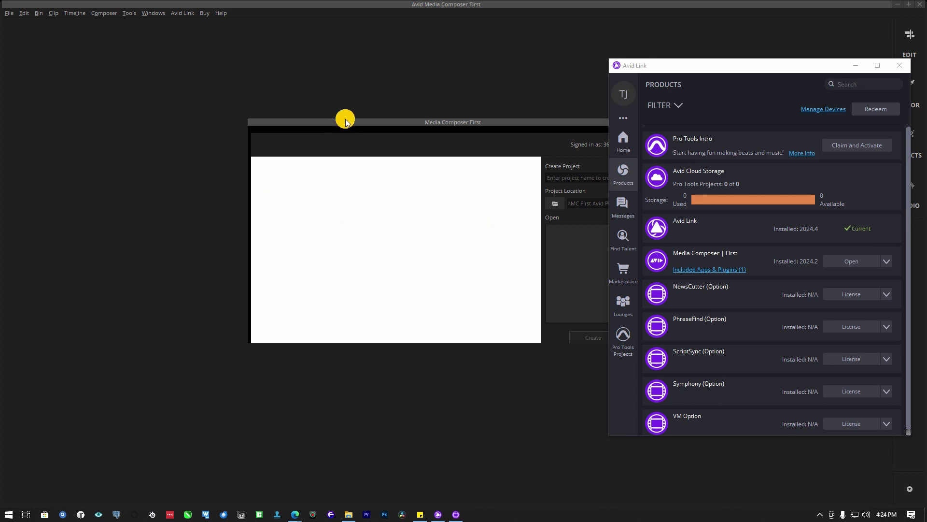
{"action": "left_click_drag", "start_coordinate": [347, 124], "coordinate": [252, 102]}
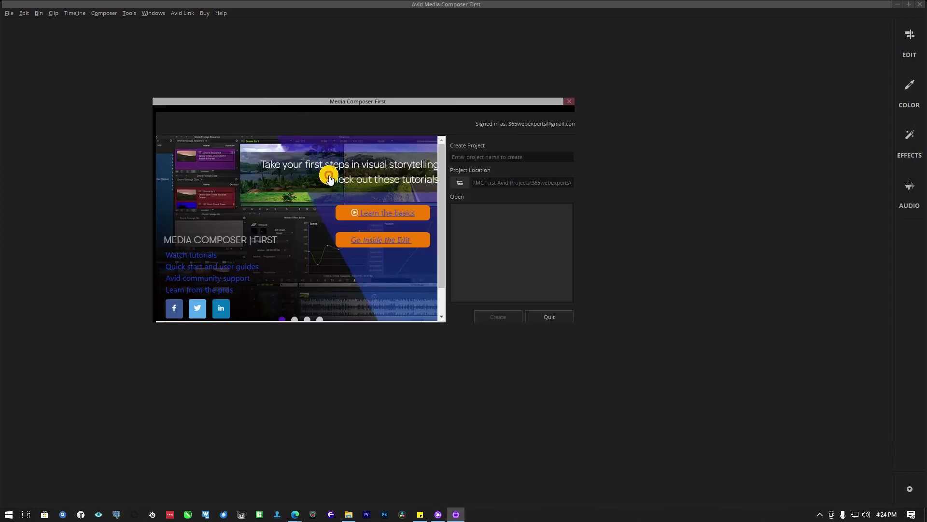